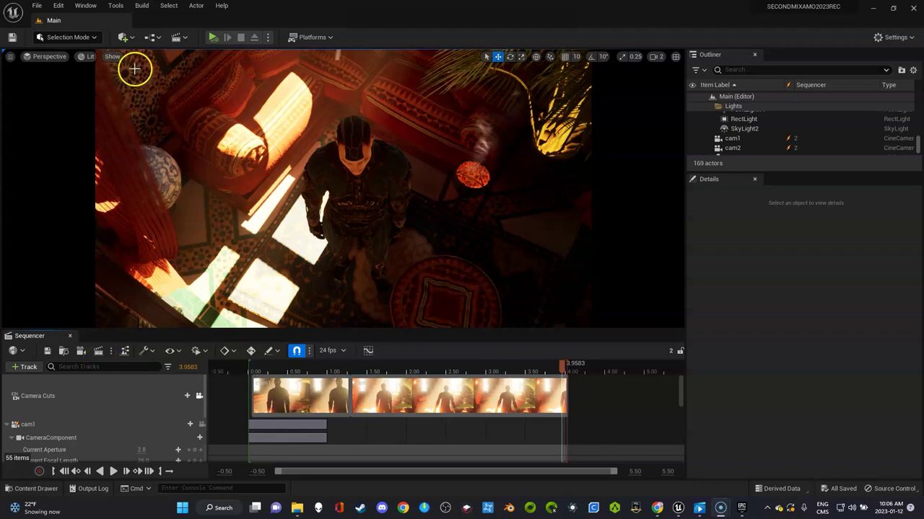
- Enable the Movie Render Queue plugin, found by searching 'movie' in the Plugins window
left_click(58, 6)
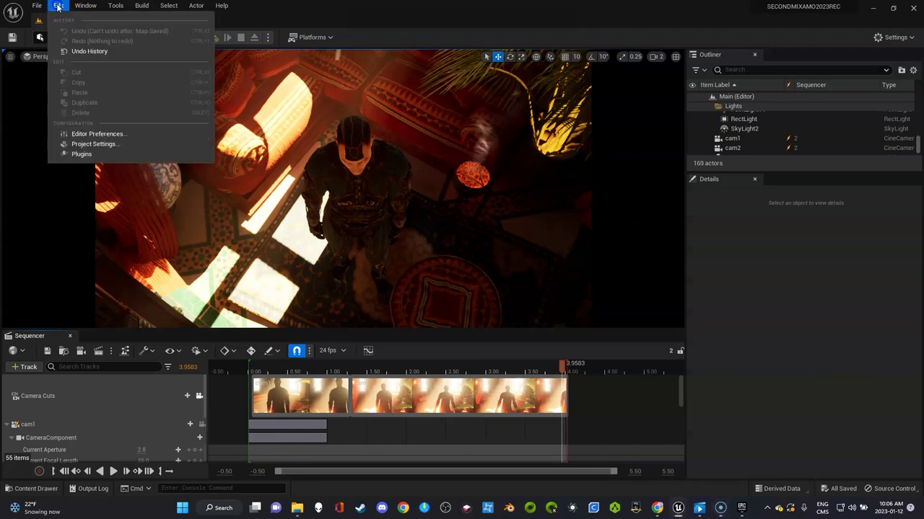
left_click(81, 153)
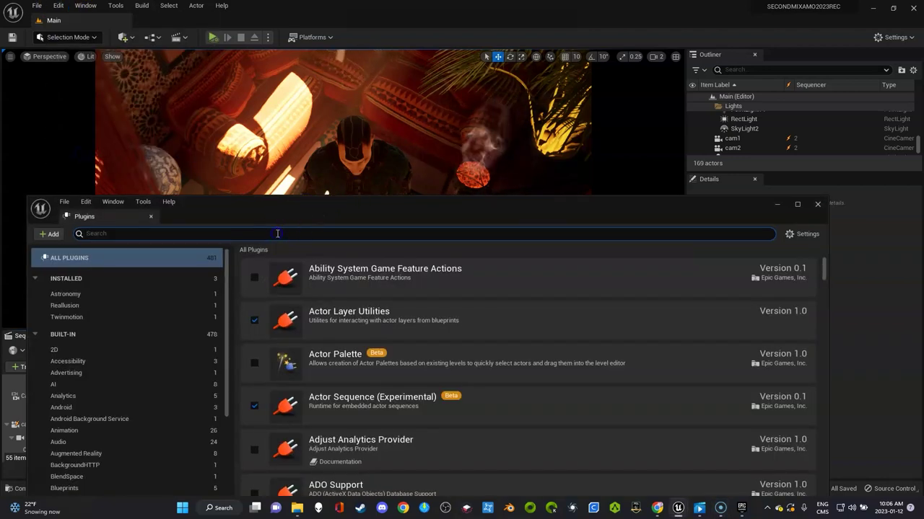
type("movie")
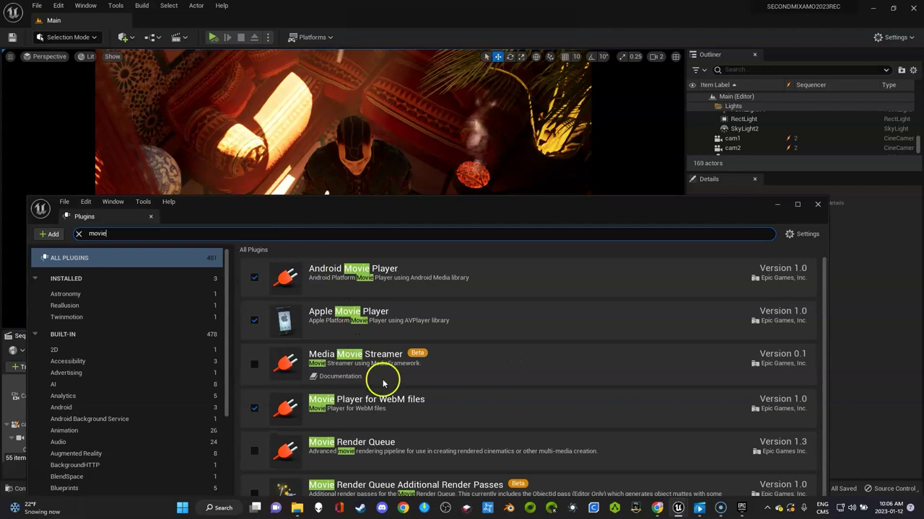
left_click(254, 451)
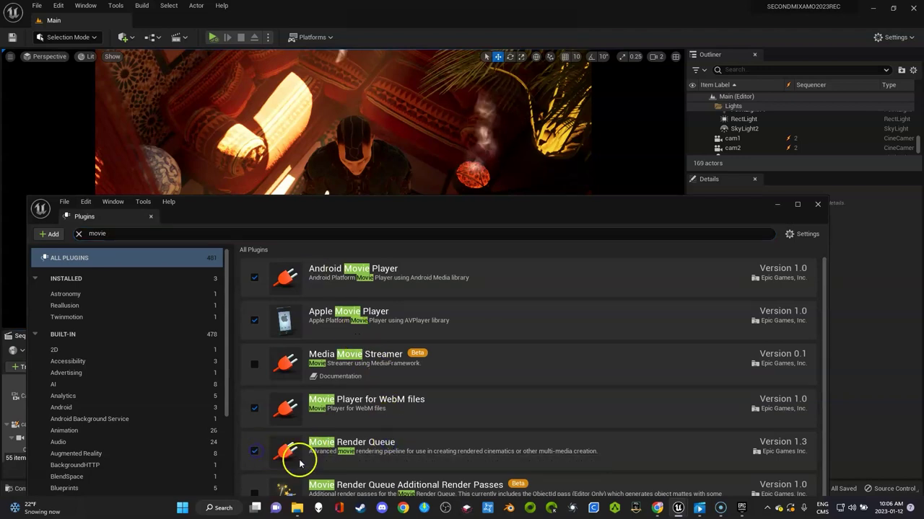
scroll(629, 429, "down", 3)
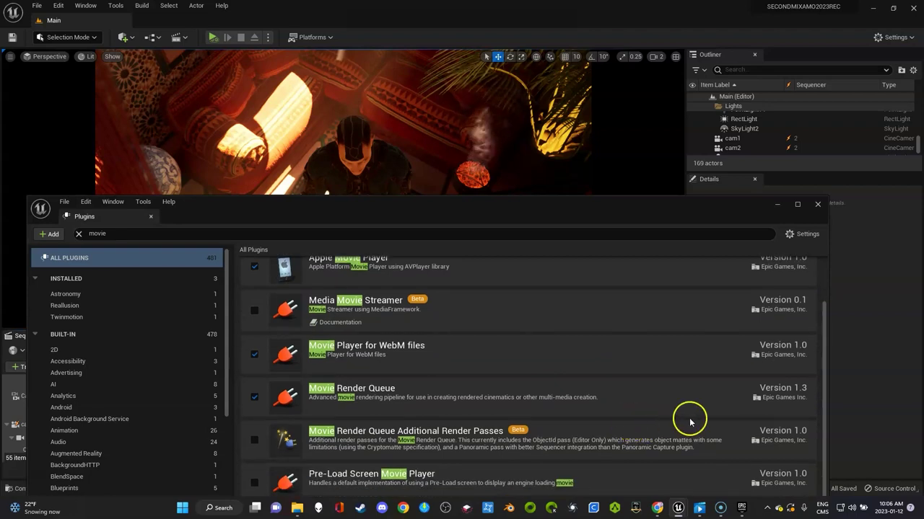
left_click_drag(603, 210, 553, 56)
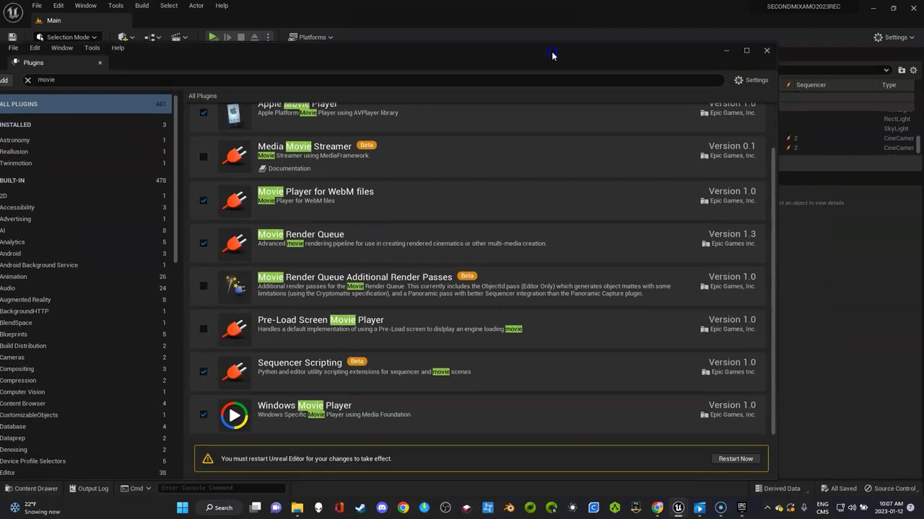
- Restart the editor, set Sequencer's render mode to Movie Render Queue, and queue the sequence
left_click(743, 462)
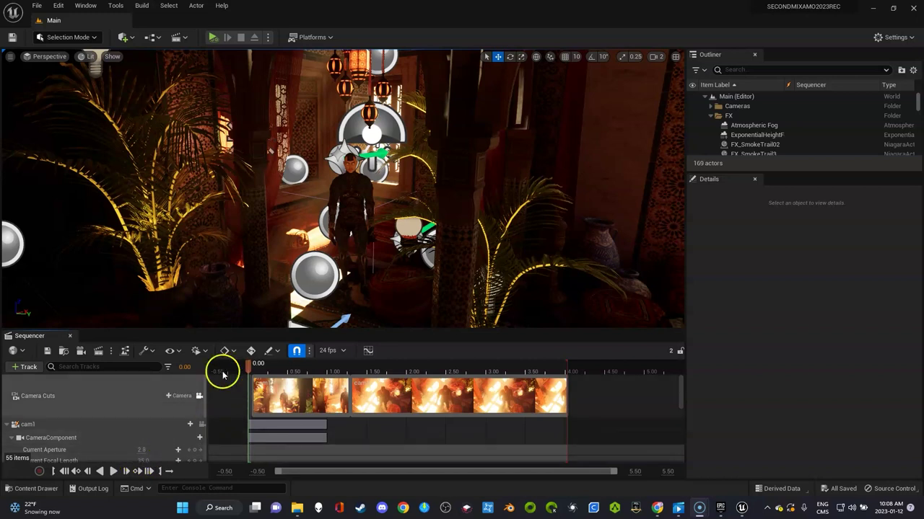
left_click(109, 352)
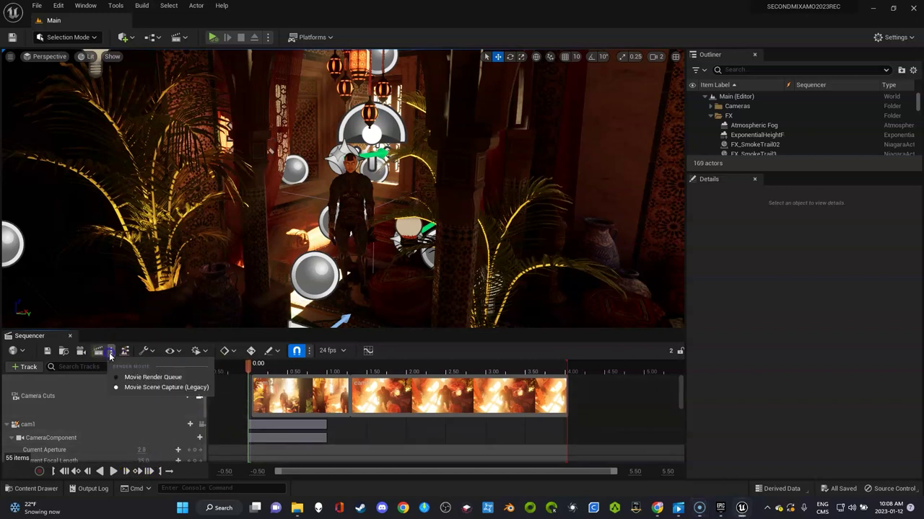
left_click(138, 379)
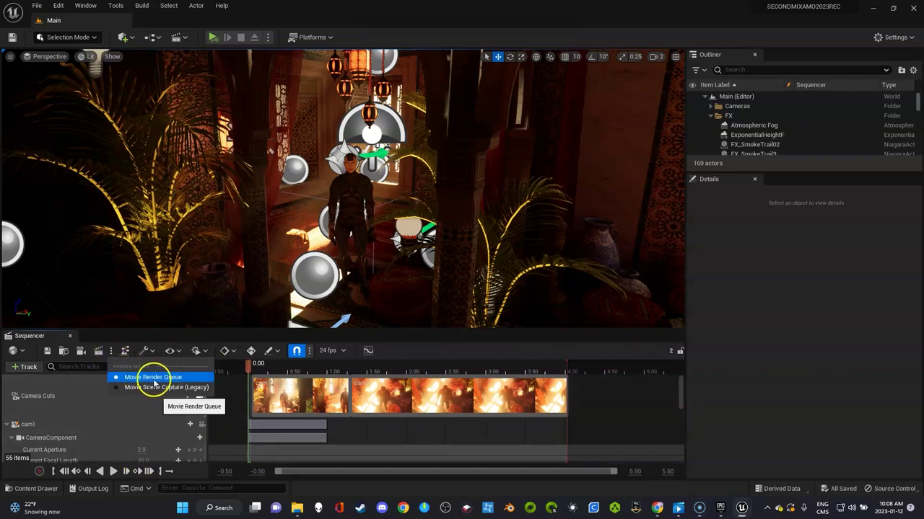
left_click(99, 351)
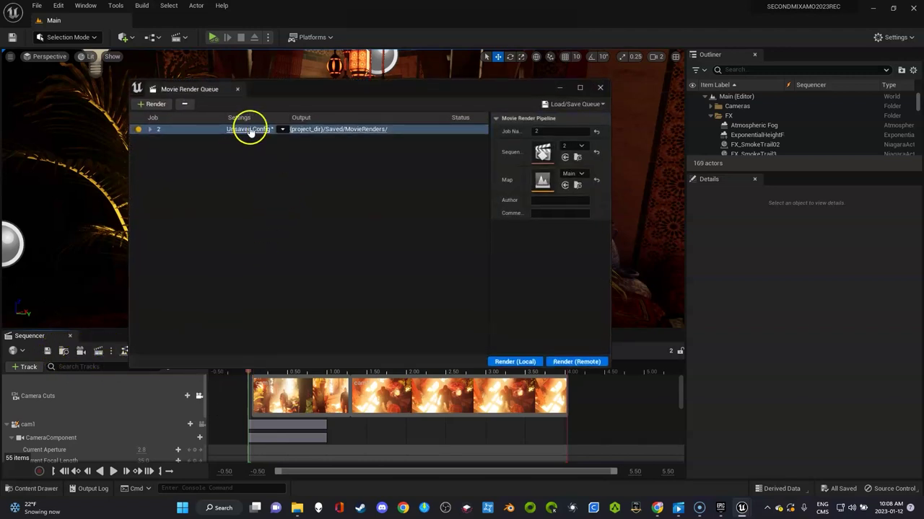
- Swap the job's .jpg Sequence export for a .png Sequence [8bit] export
left_click(245, 128)
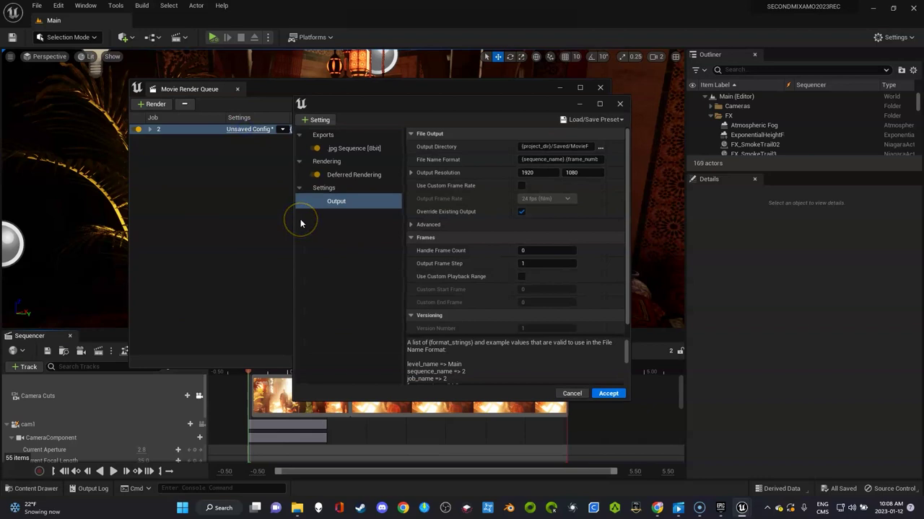
left_click(340, 150)
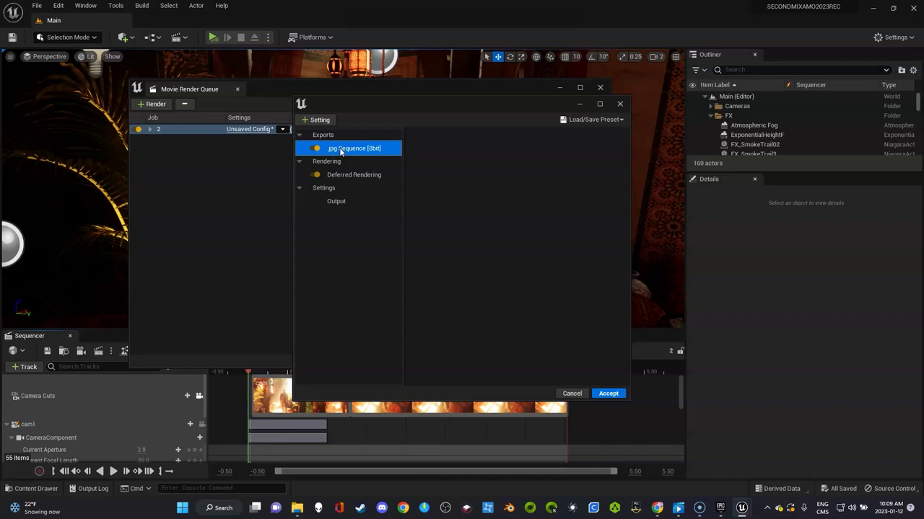
key("Delete")
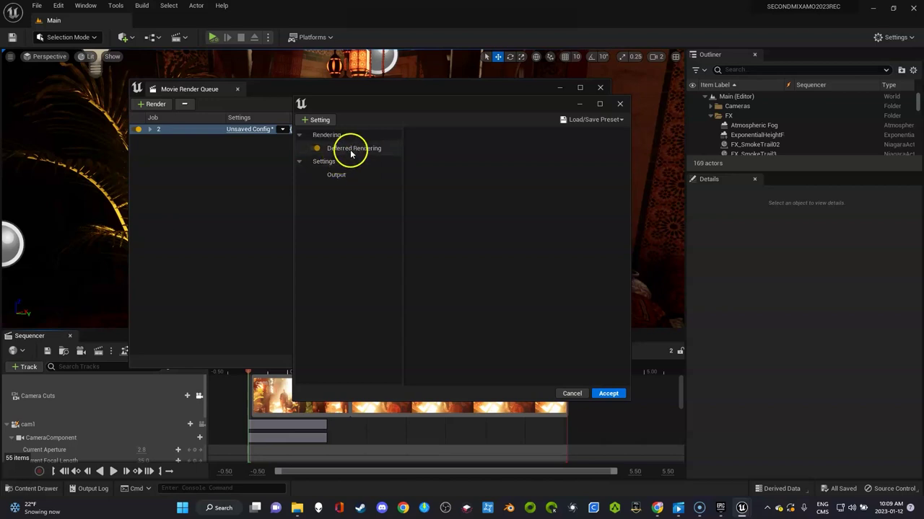
left_click(301, 121)
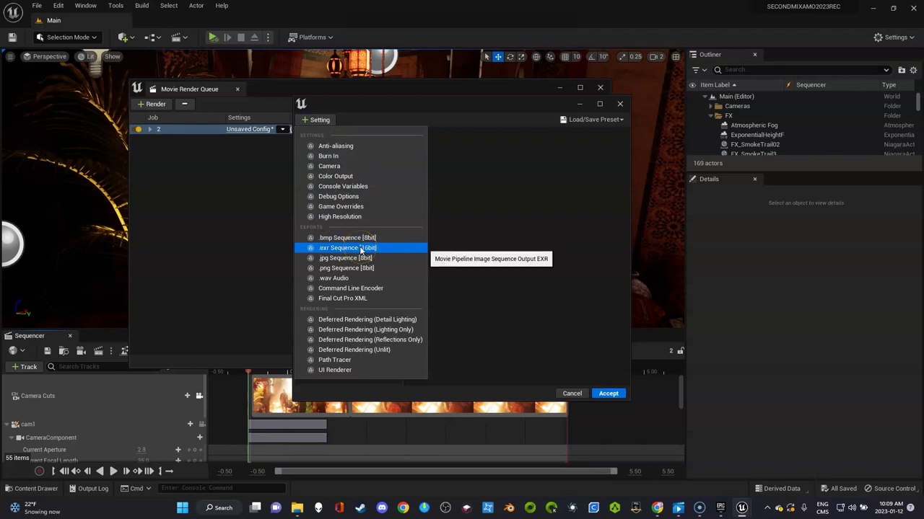
left_click(357, 267)
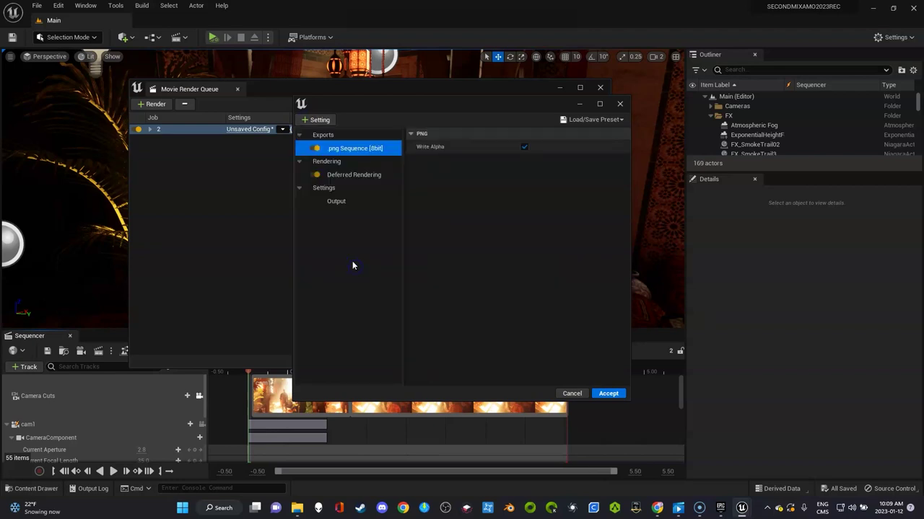
left_click(319, 121)
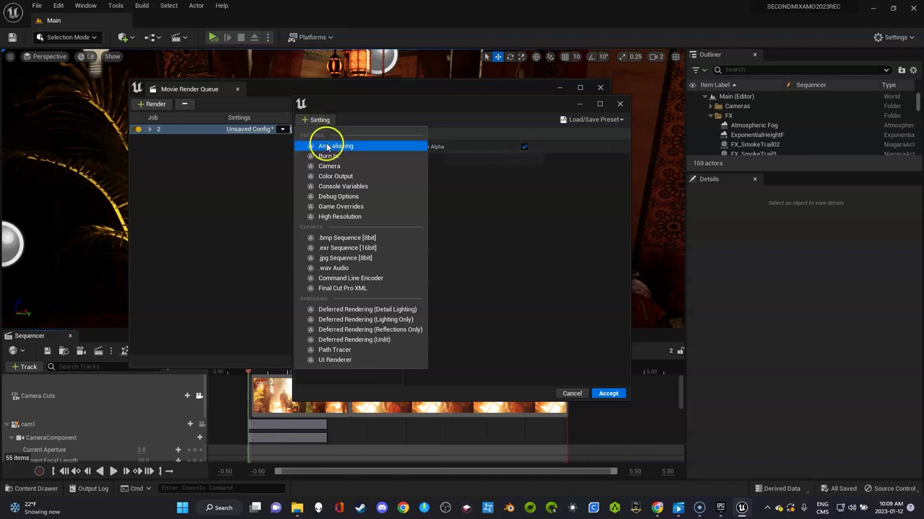
- Add Anti-aliasing with Spatial Sample Count 3, Temporal Sample Count 5 and Override Anti Aliasing on
left_click(327, 147)
left_click(346, 204)
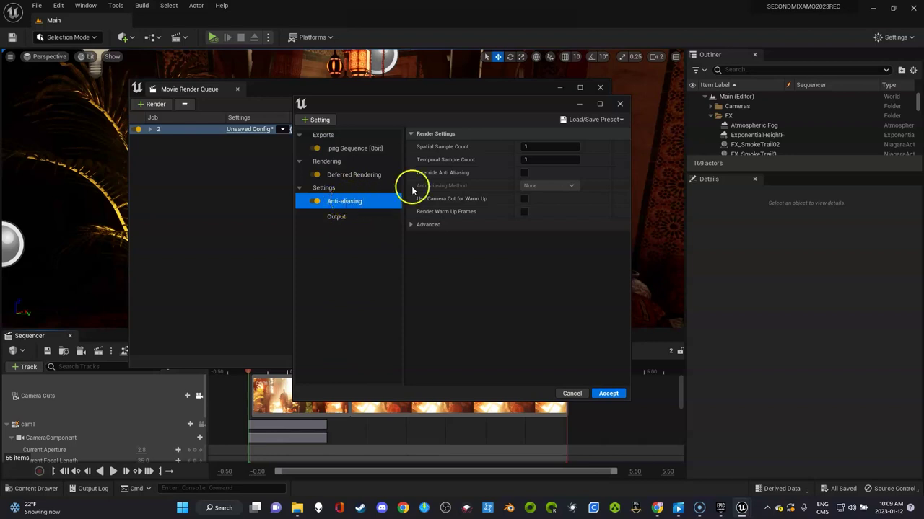
left_click(527, 146)
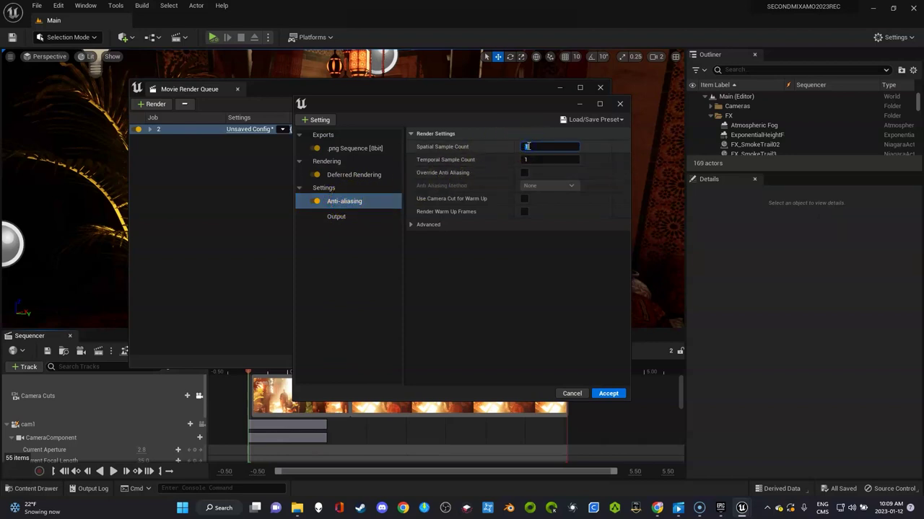
type("8")
left_click(527, 160)
left_click_drag(505, 149, 514, 158)
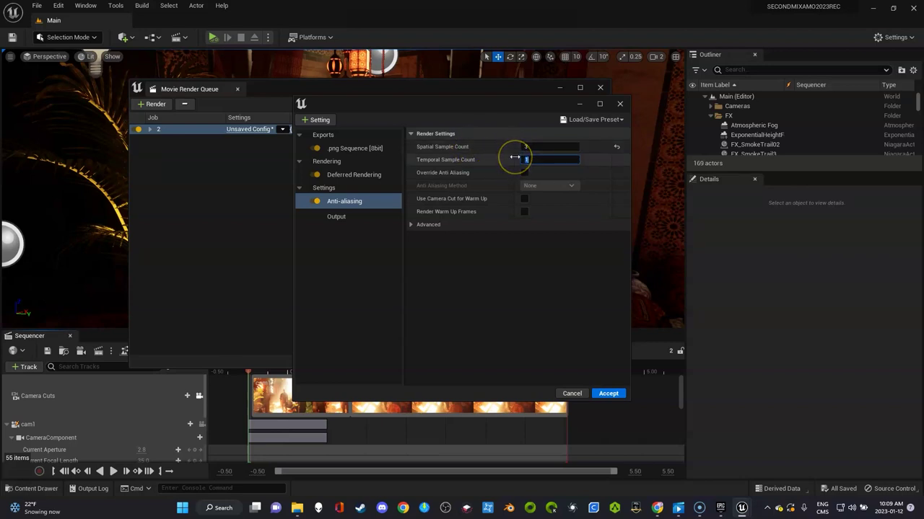
type("4")
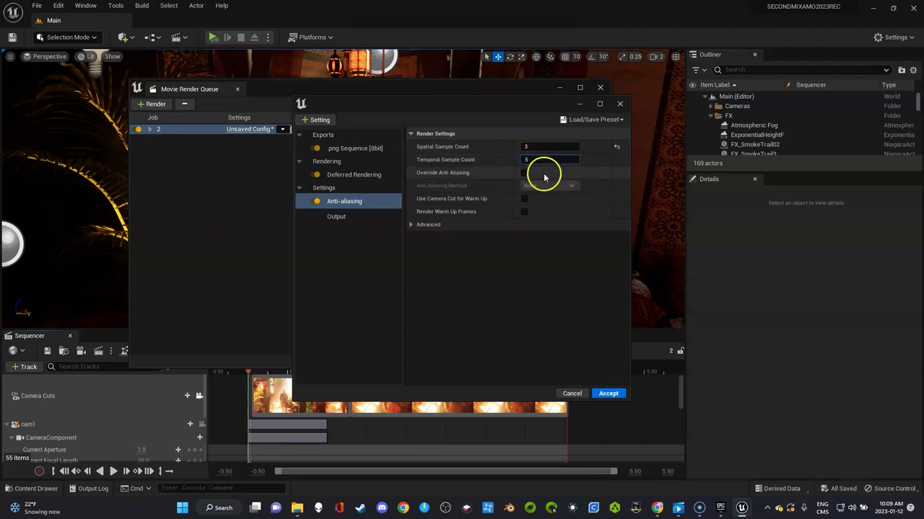
type("5")
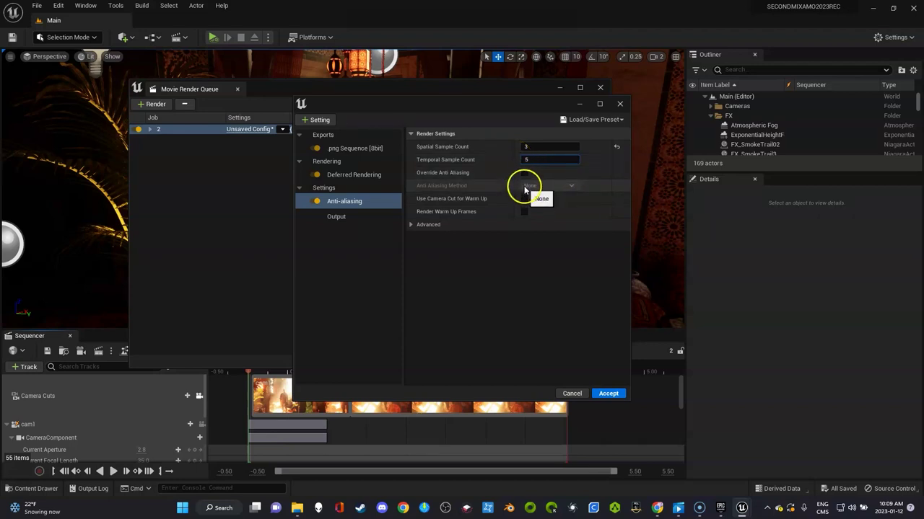
left_click(524, 173)
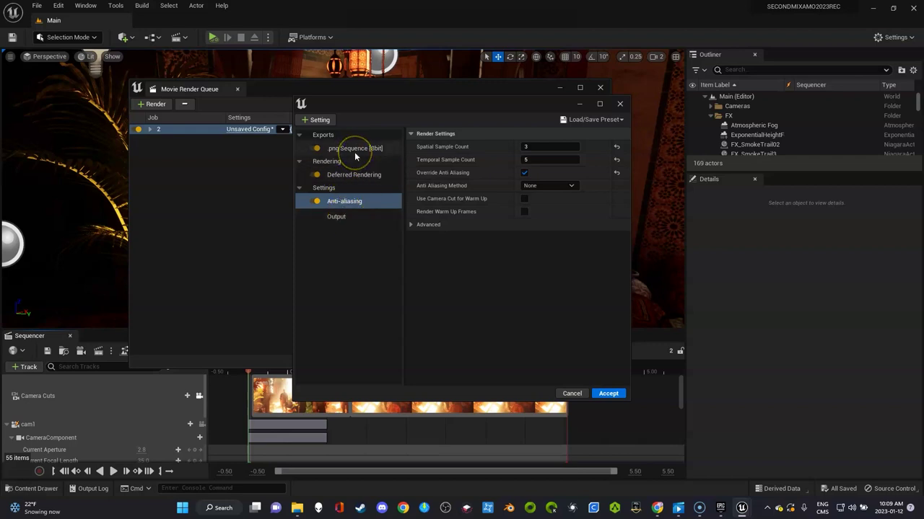
- Create a new folder inside D:/CINMATICS to hold the job's rendered frames
left_click(352, 217)
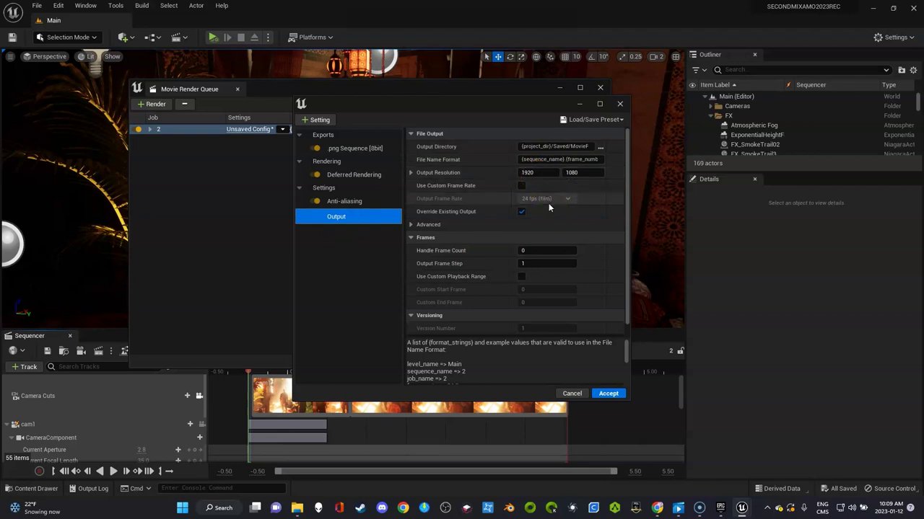
left_click(599, 147)
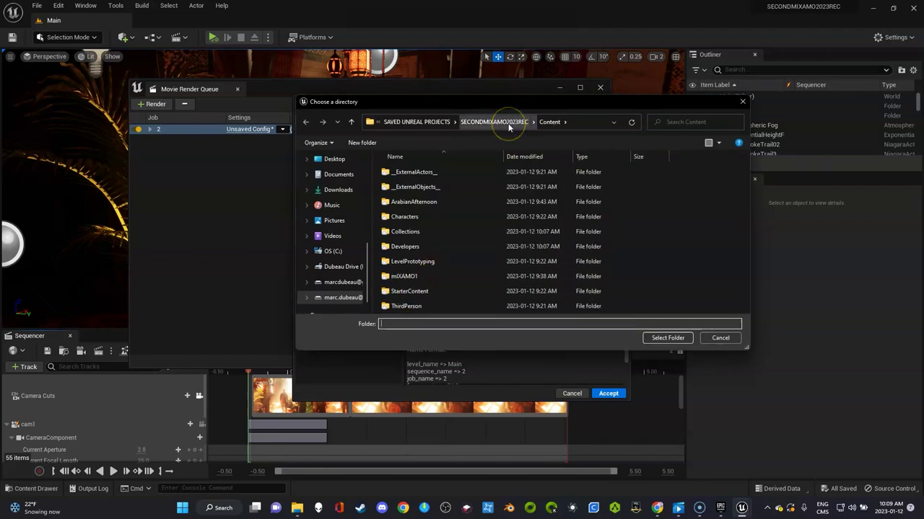
left_click(346, 267)
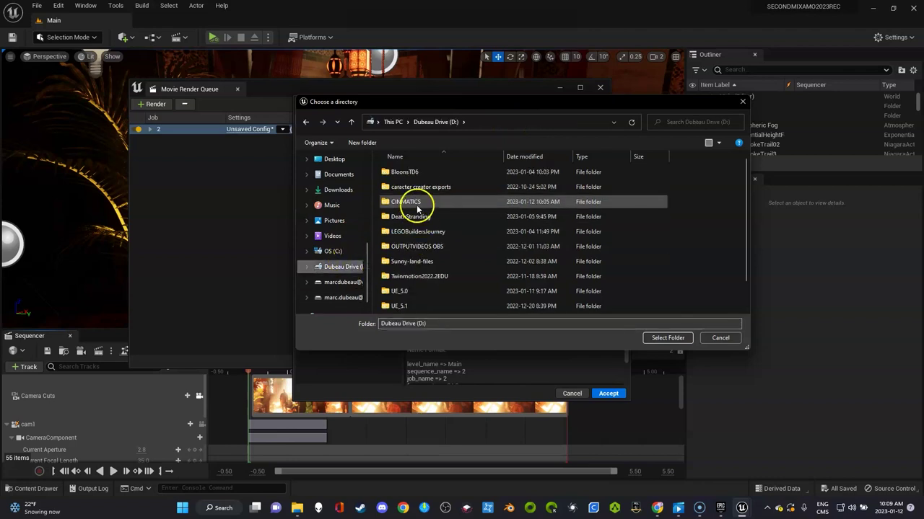
double_click(414, 202)
right_click(529, 235)
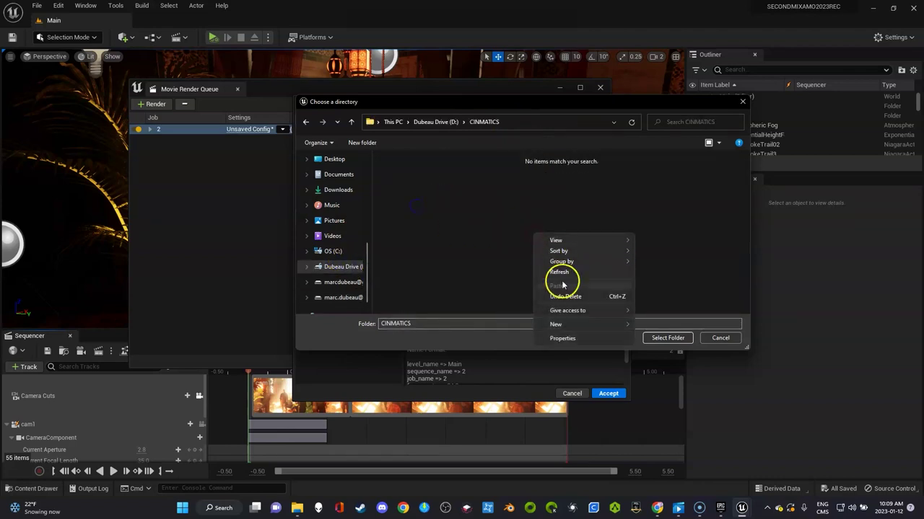
mouse_move(577, 332)
left_click(648, 325)
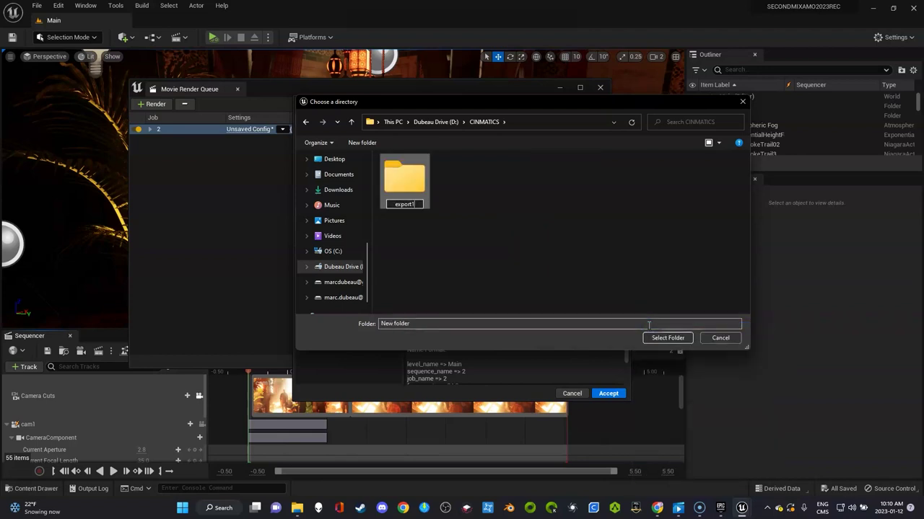
- Name the folder export1, make it the output directory, and look up 4K's 3840 x 2160 size
left_click(513, 249)
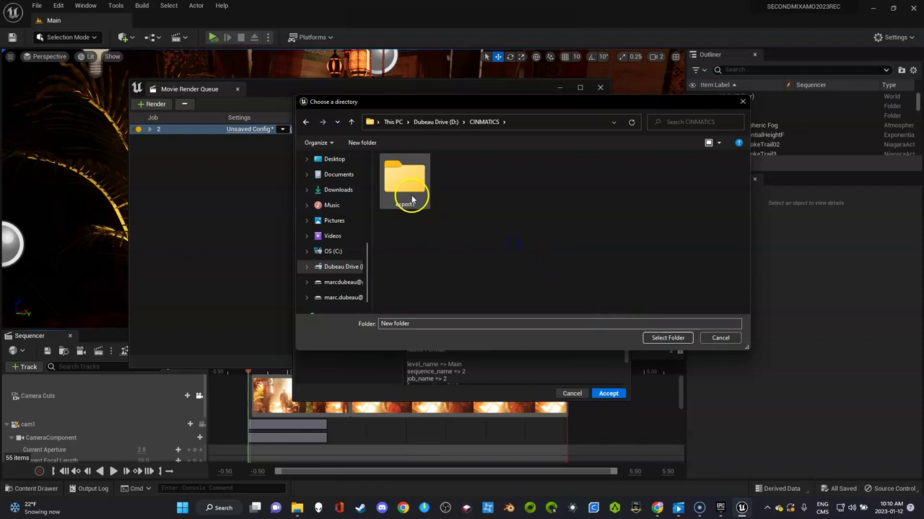
double_click(412, 200)
left_click(668, 338)
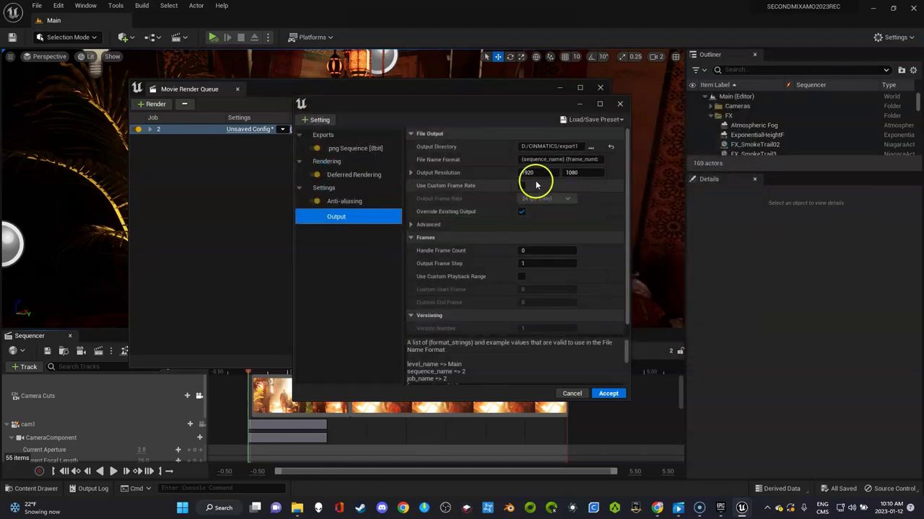
left_click(411, 173)
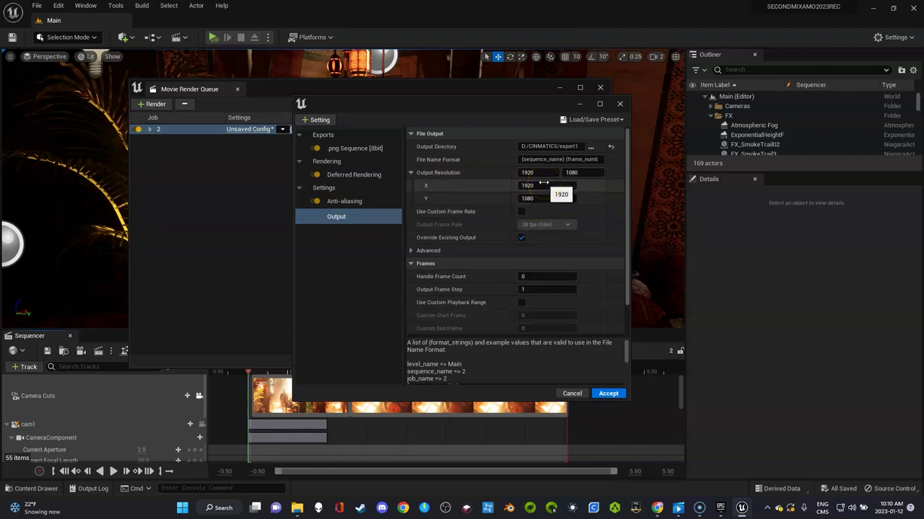
key("alt+Tab")
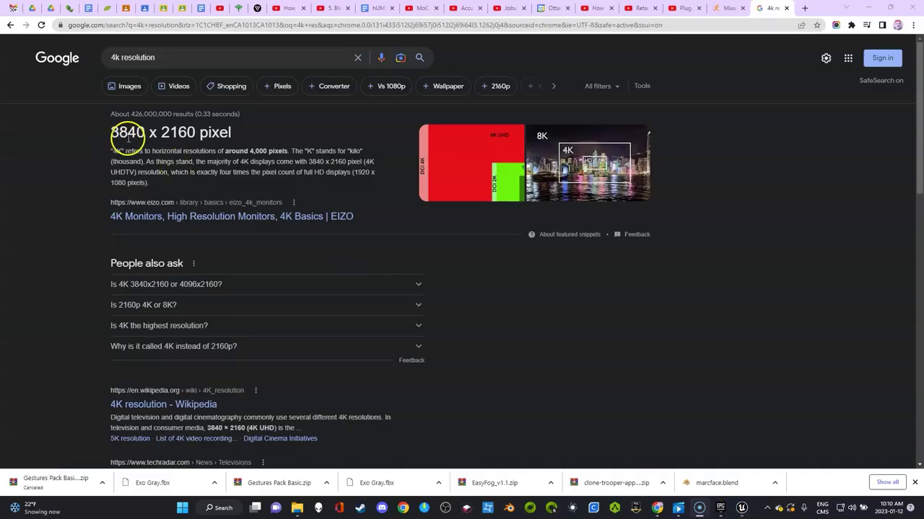
- Change the Output Resolution from 1920 x 1080 to 3840 x 2160
mouse_move(739, 508)
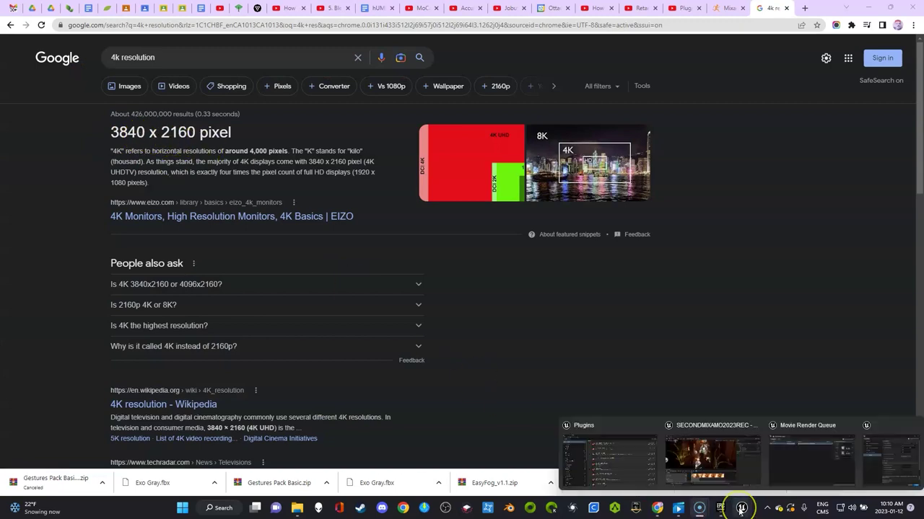
left_click(784, 467)
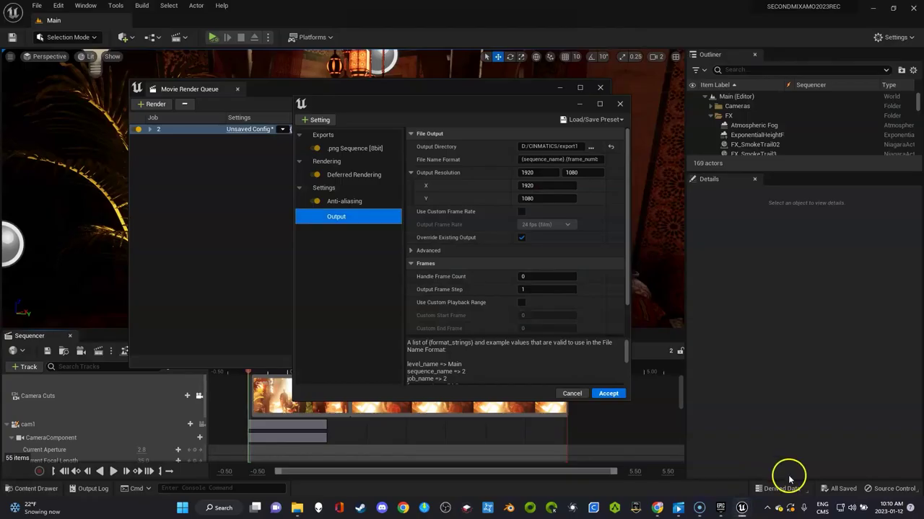
left_click(537, 173)
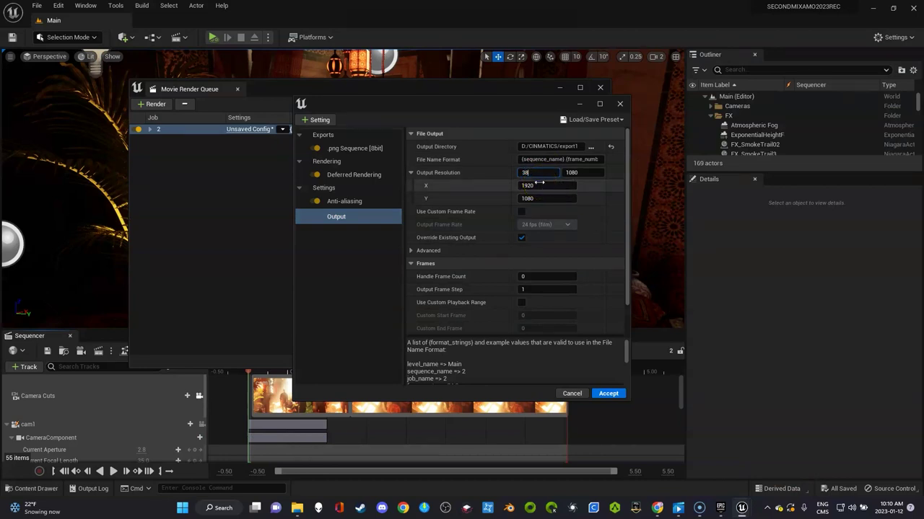
key("Return")
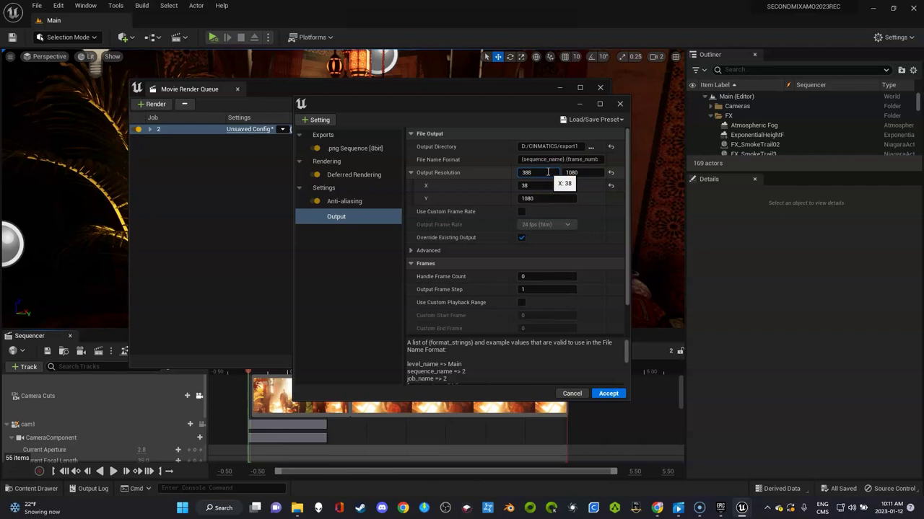
left_click(575, 173)
left_click(528, 174)
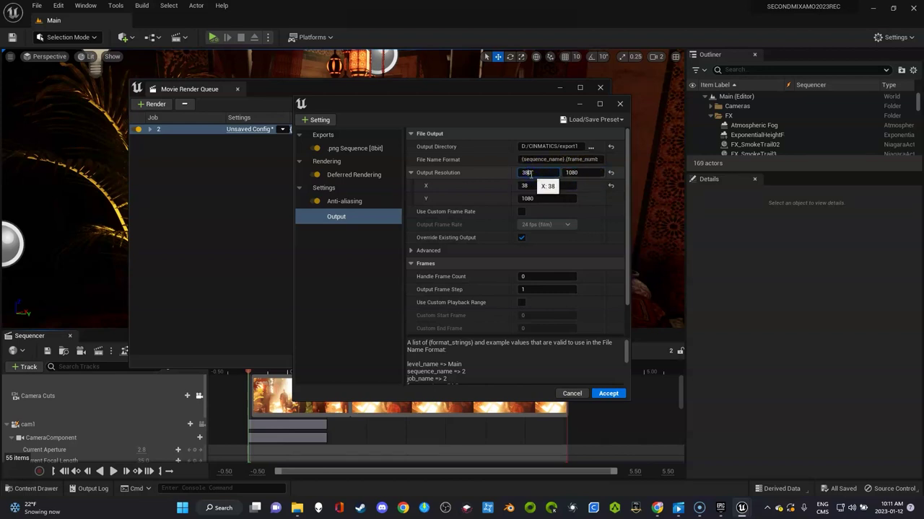
left_click(581, 173)
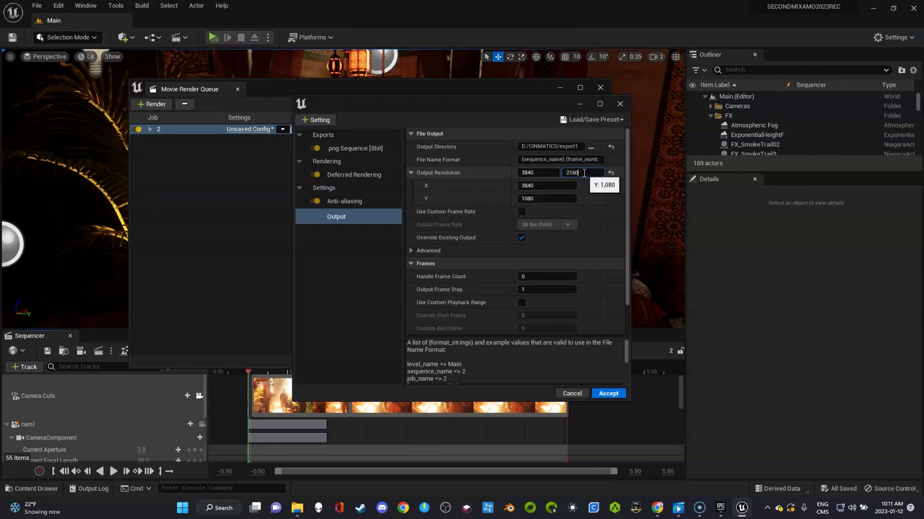
left_click(571, 181)
left_click(553, 196)
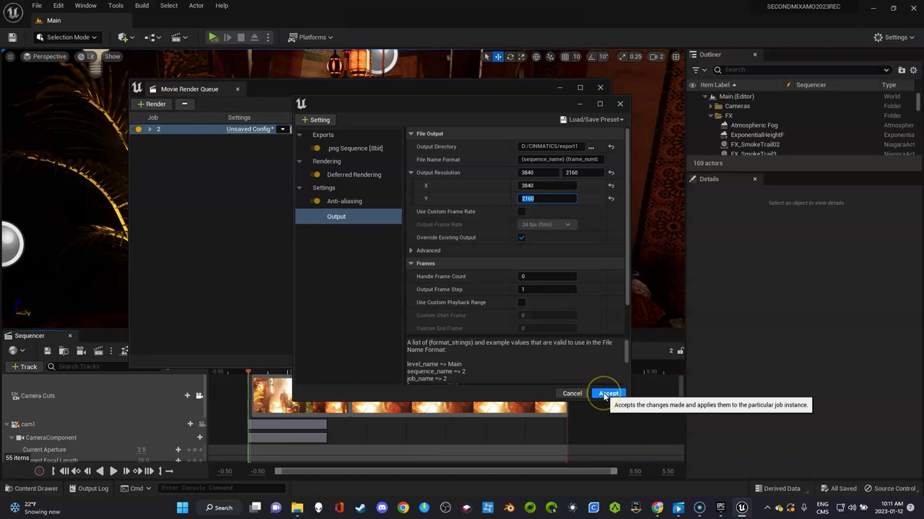
- Save the job's render settings as a new preset named set1
left_click(348, 202)
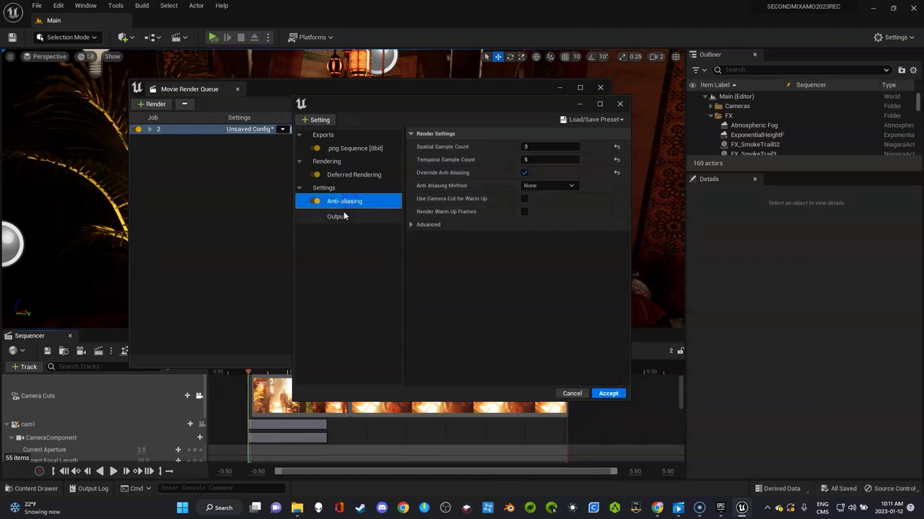
left_click(345, 217)
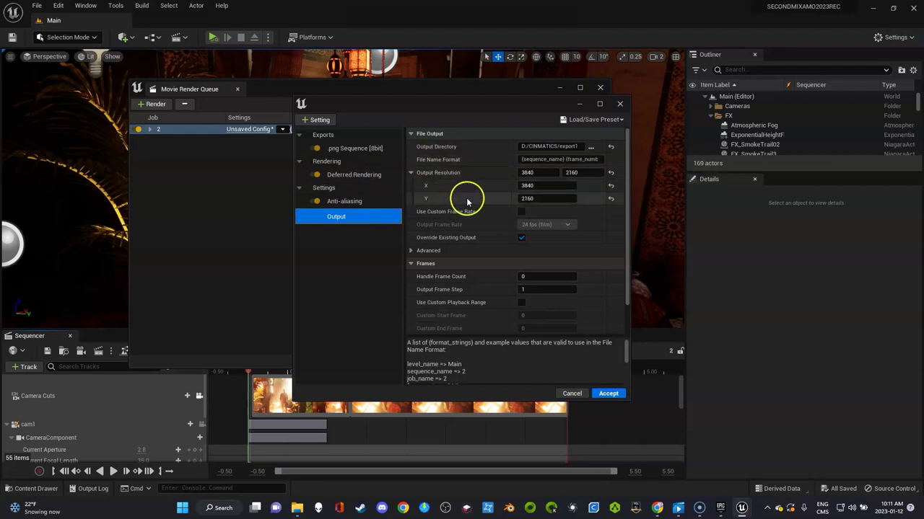
left_click(616, 121)
left_click(603, 135)
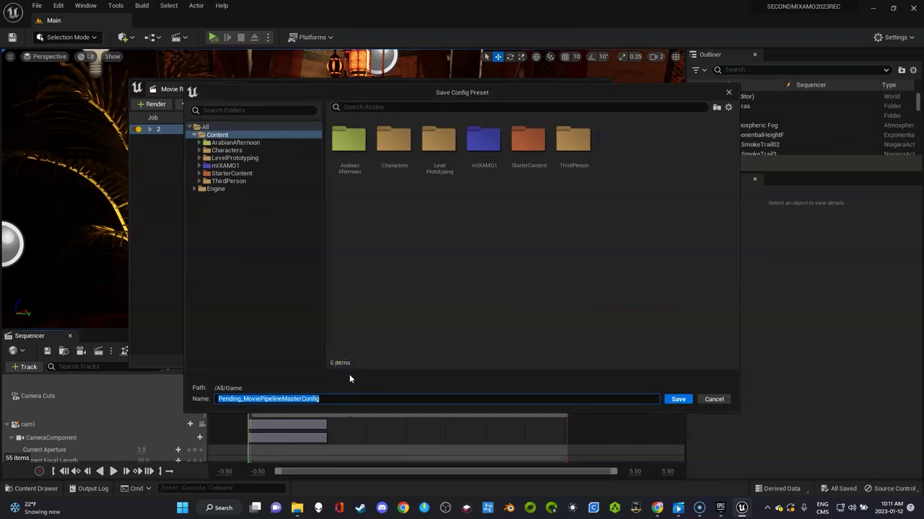
type("set1")
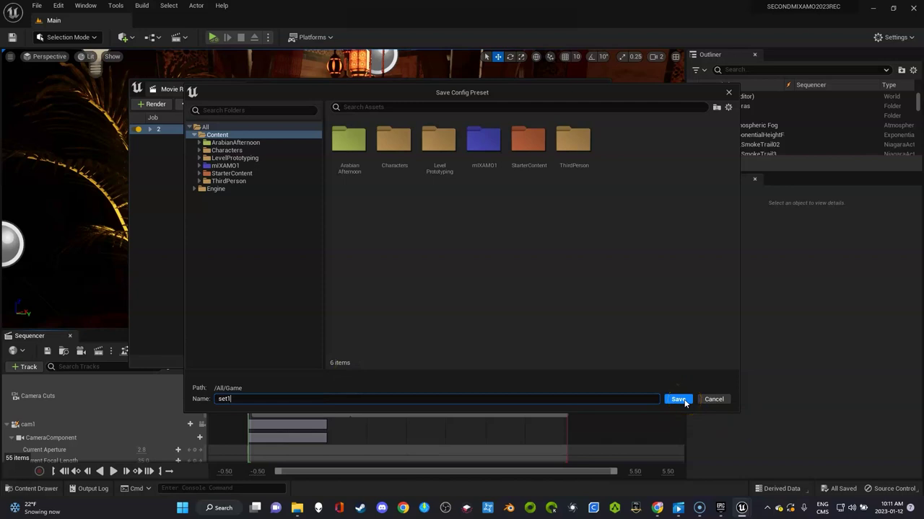
left_click(679, 400)
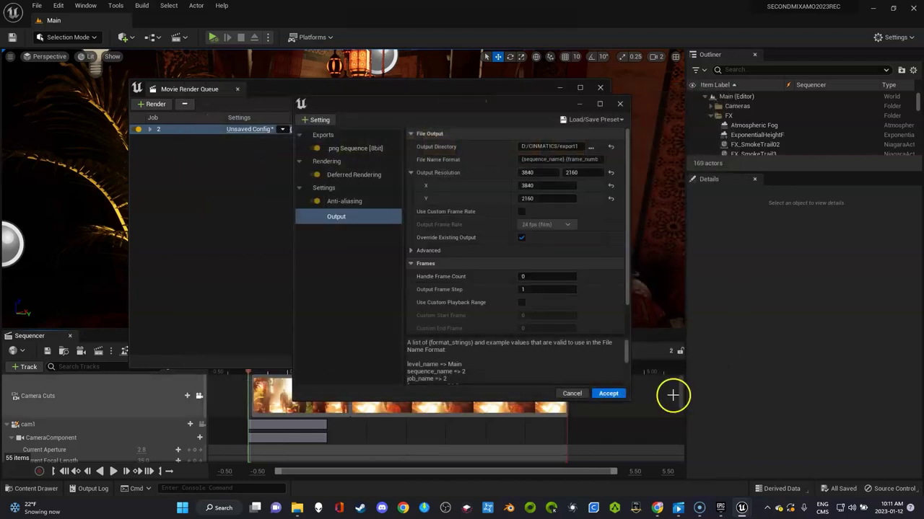
- Apply the set1 settings, verify the D:/CINMATICS/export1 output folder, and start a Render (Remote)
left_click(610, 394)
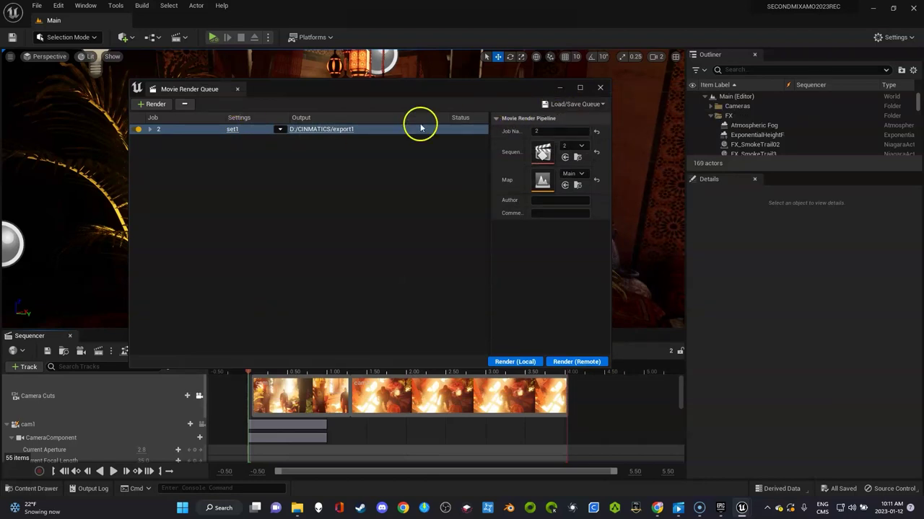
left_click(231, 131)
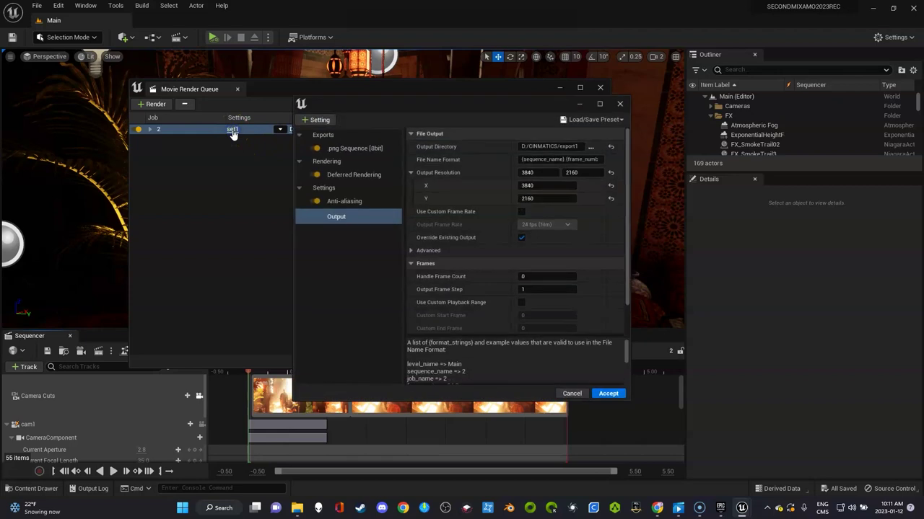
left_click(590, 148)
left_click(591, 148)
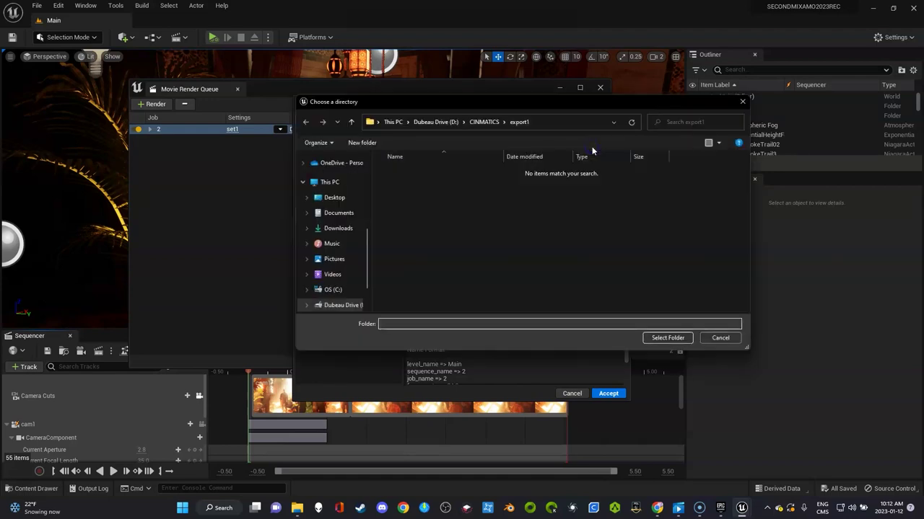
left_click(719, 337)
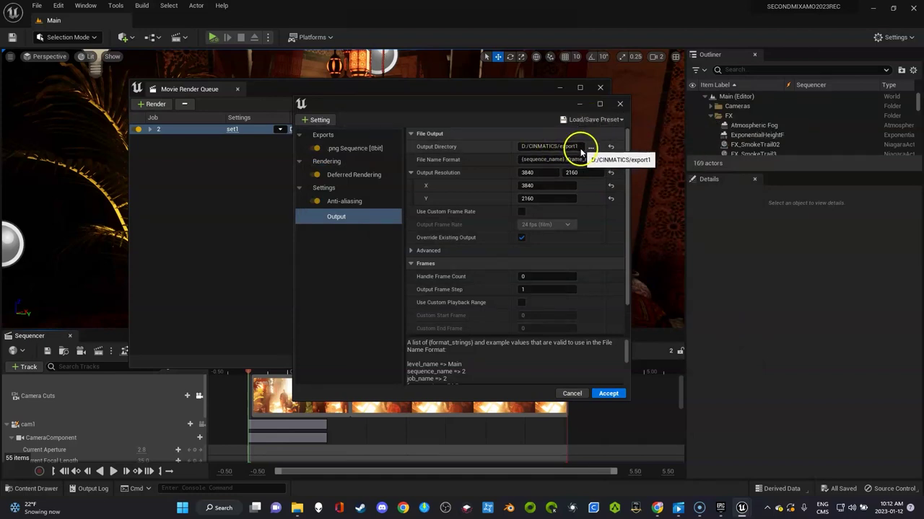
left_click(598, 394)
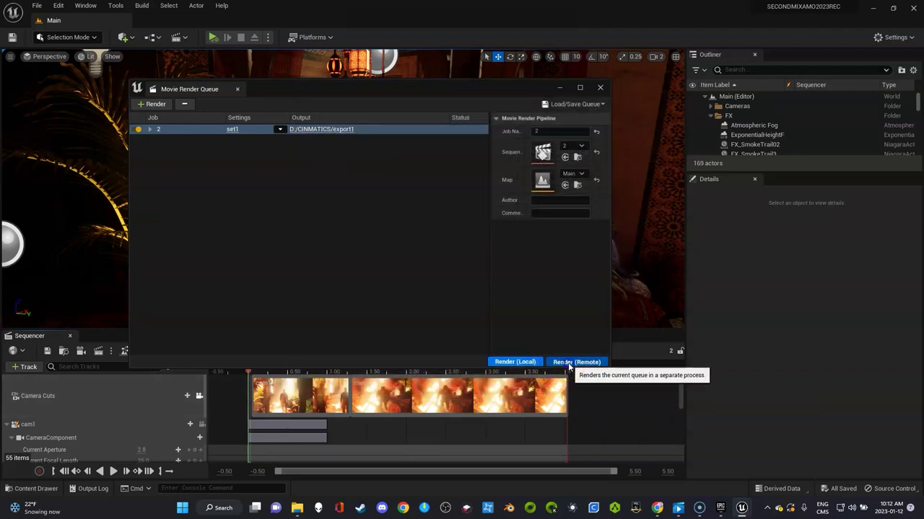
left_click(569, 363)
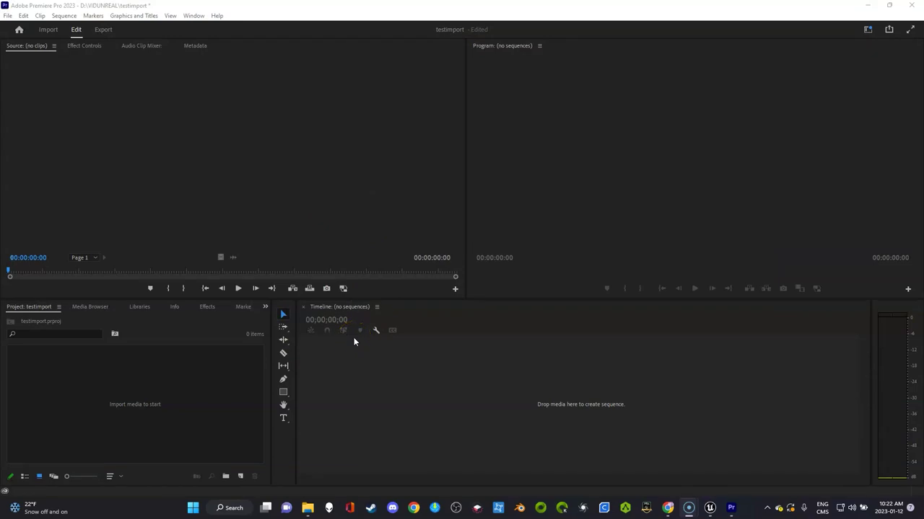
- Import export1's frames from 2.0001 as an image sequence and drop it onto a new timeline
left_click(351, 340)
left_click(150, 330)
right_click(145, 327)
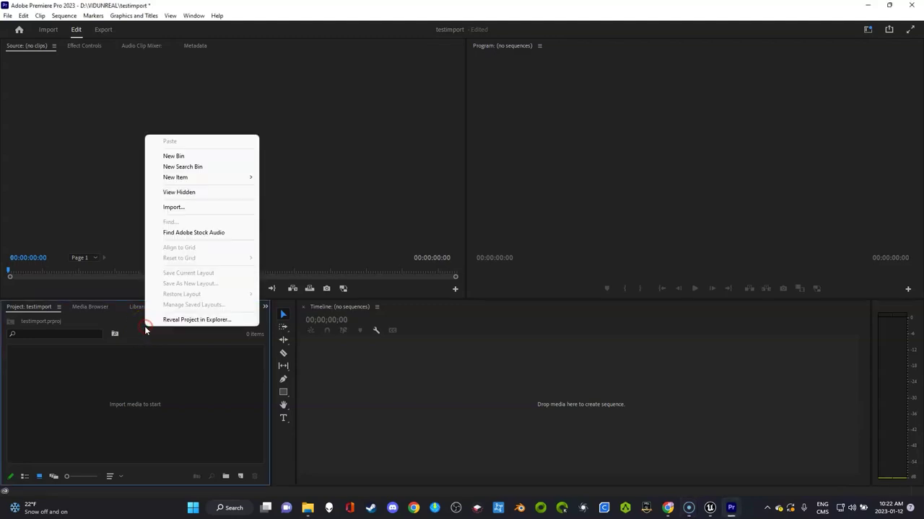
left_click(177, 207)
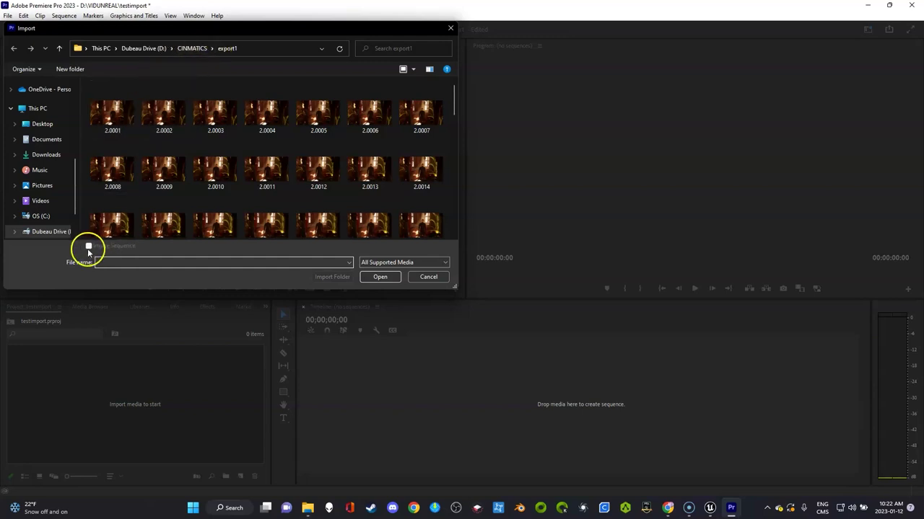
left_click(114, 117)
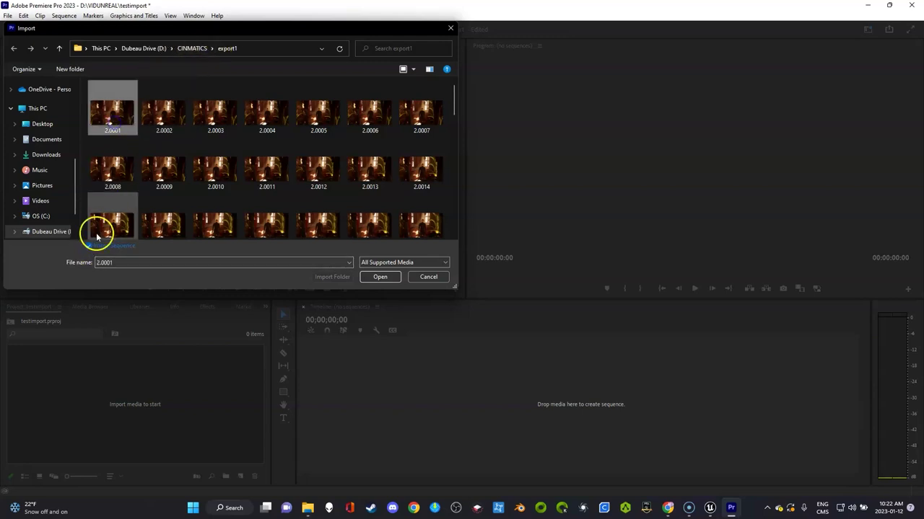
left_click(380, 277)
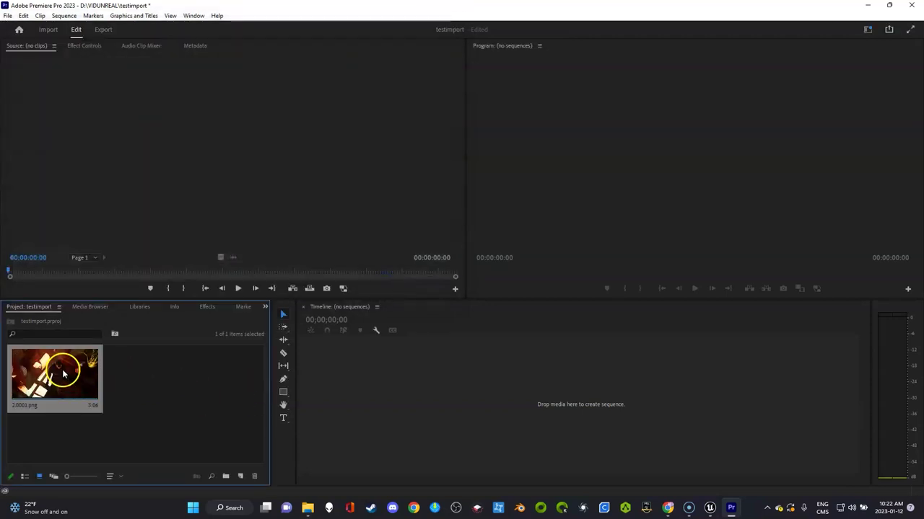
left_click_drag(62, 370, 329, 381)
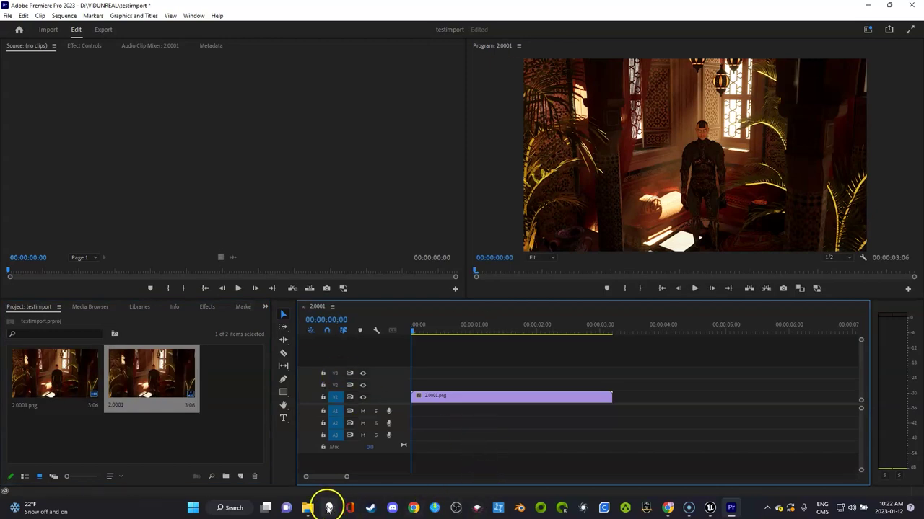
- Play Main_(2) from D:\CINMATICS in Media Player, close it, and return to Premiere's timeline
left_click(307, 509)
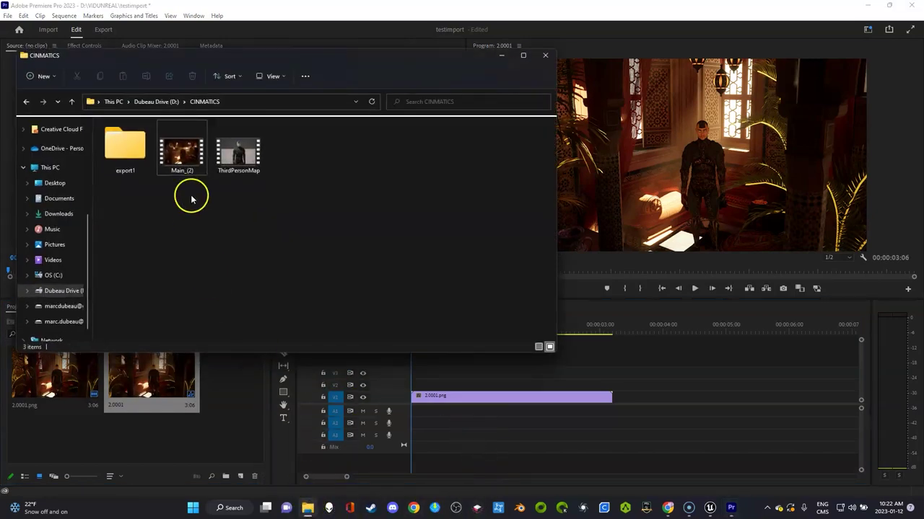
left_click(186, 164)
double_click(187, 164)
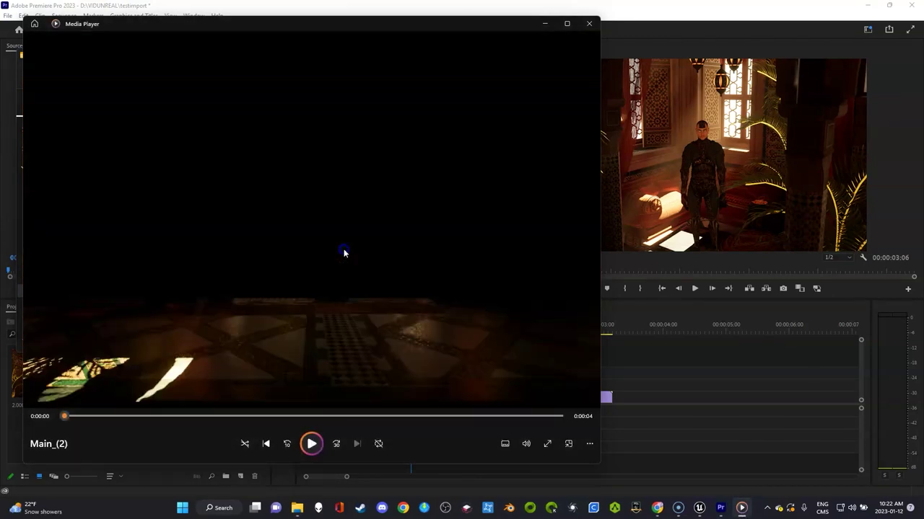
left_click(544, 83)
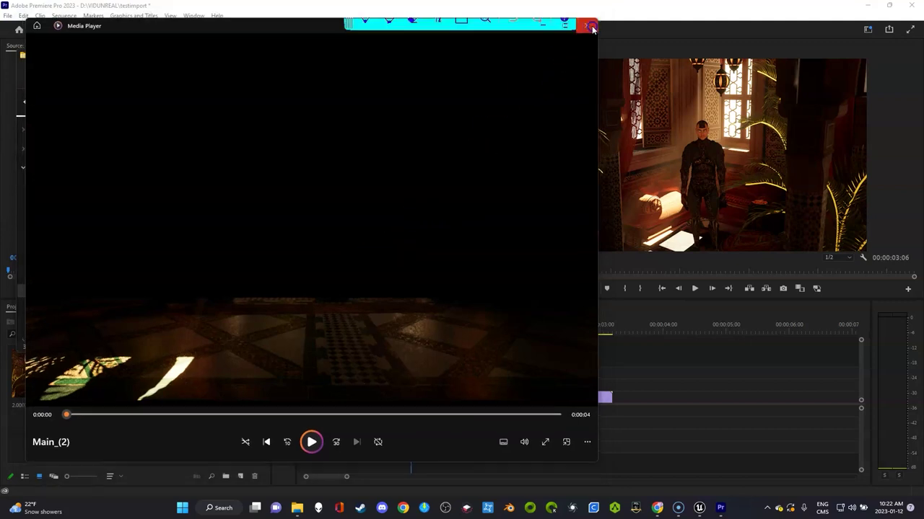
left_click(591, 27)
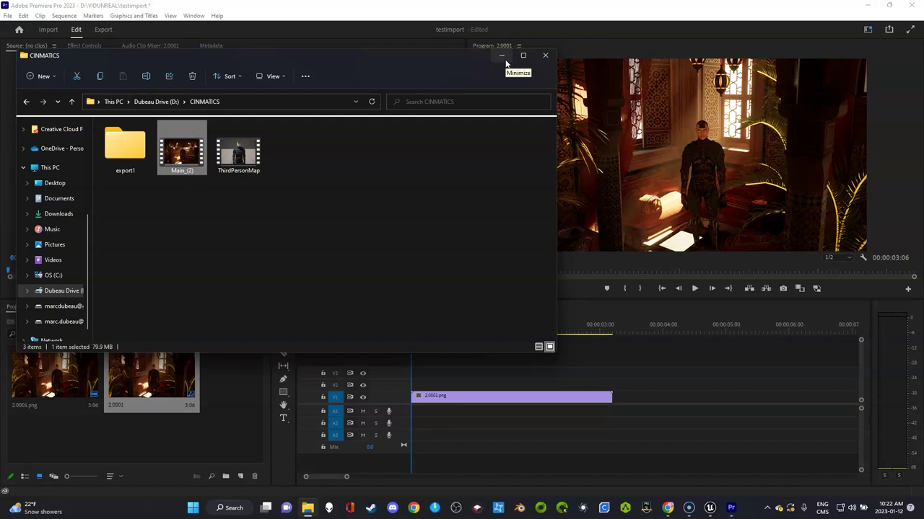
left_click(503, 58)
left_click(433, 315)
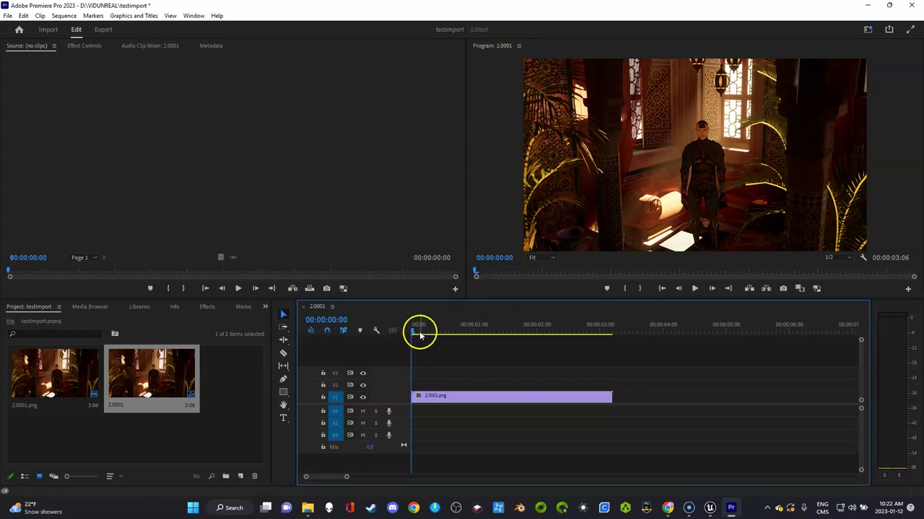
- Play back the 2.0001 PNG-sequence timeline in Premiere Pro to its 00:00:03:06 end
key("space")
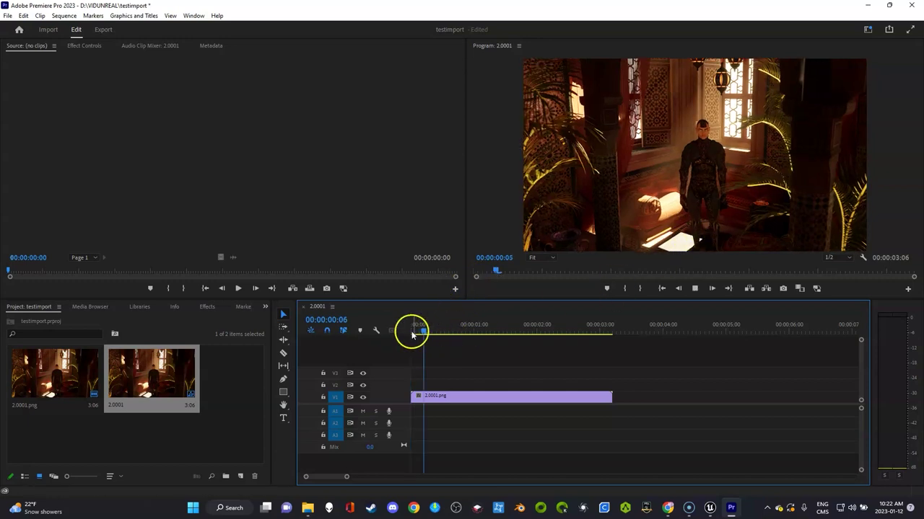